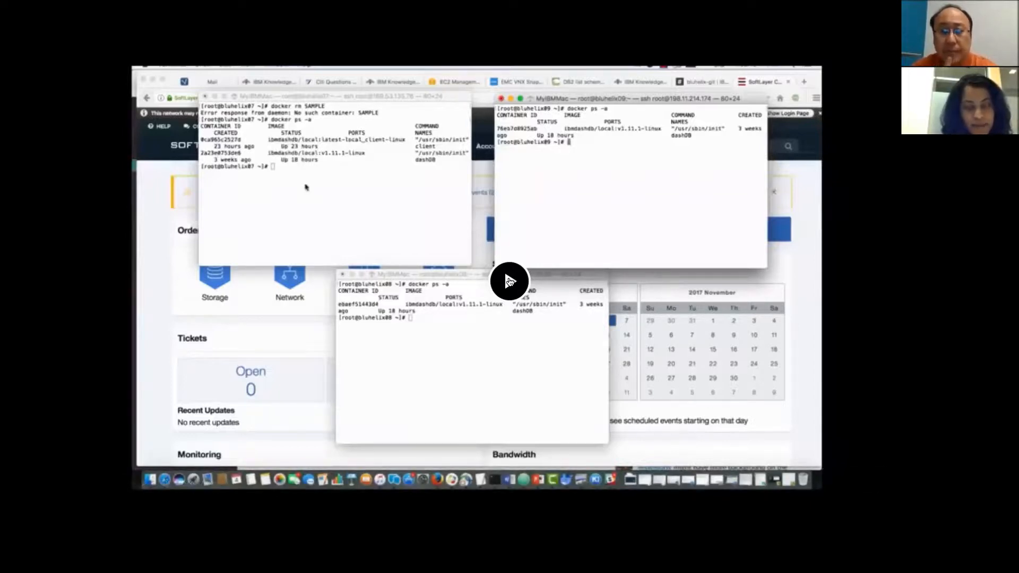
Play the recorded snapshot demo from the start and pause it at the File Storage Detail page
click(509, 282)
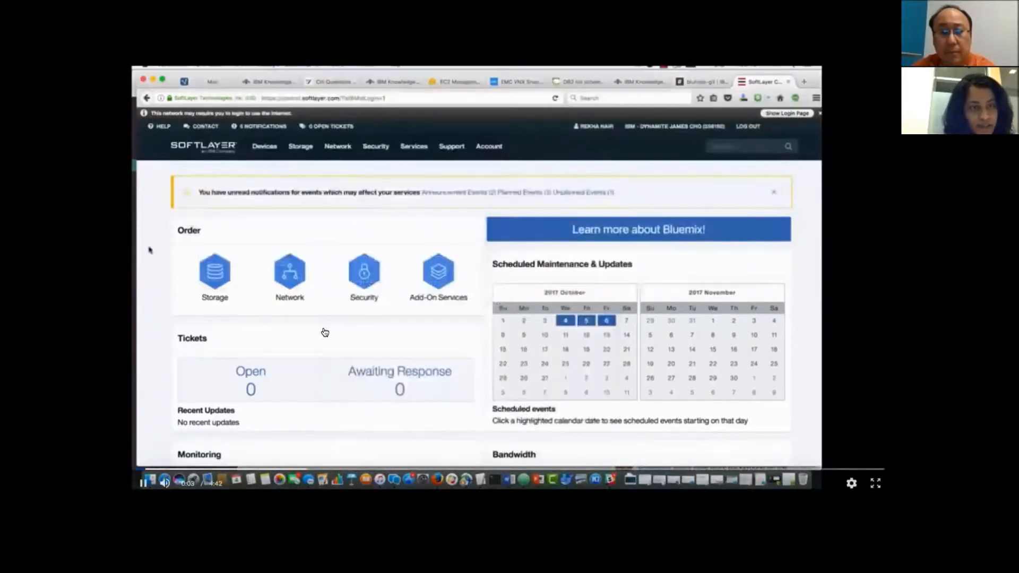
click(324, 332)
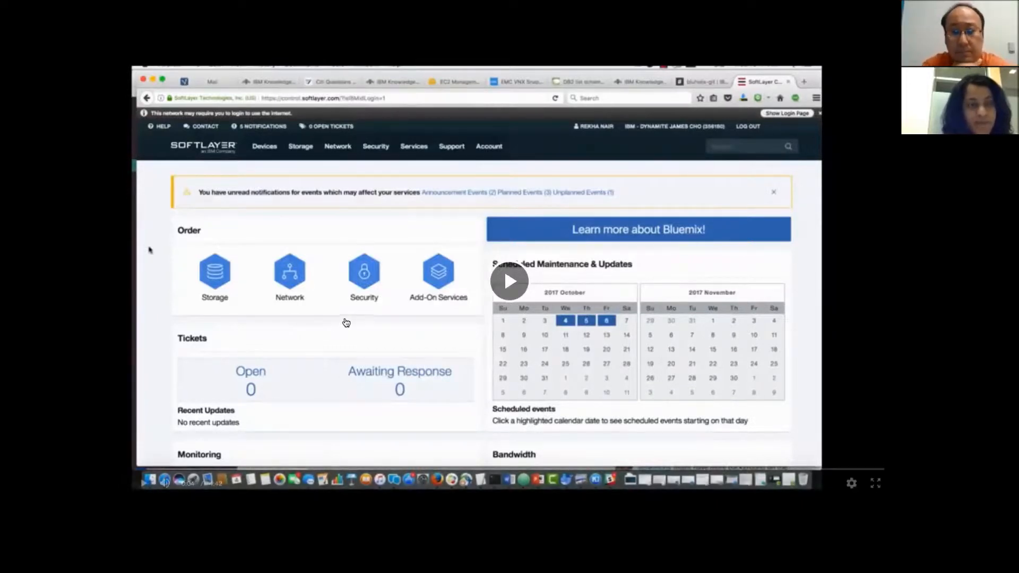
mouse_move(345, 324)
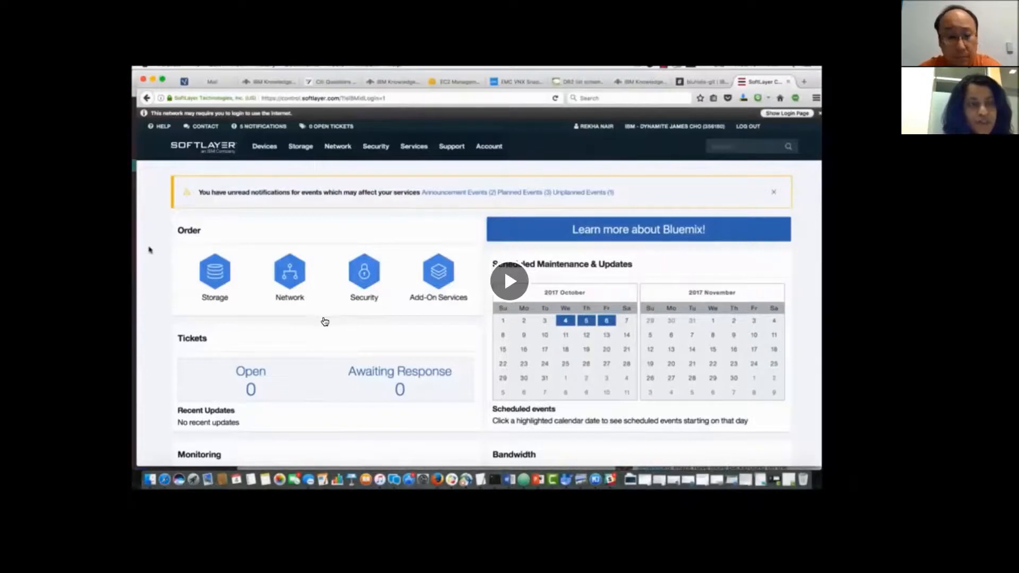
click(322, 321)
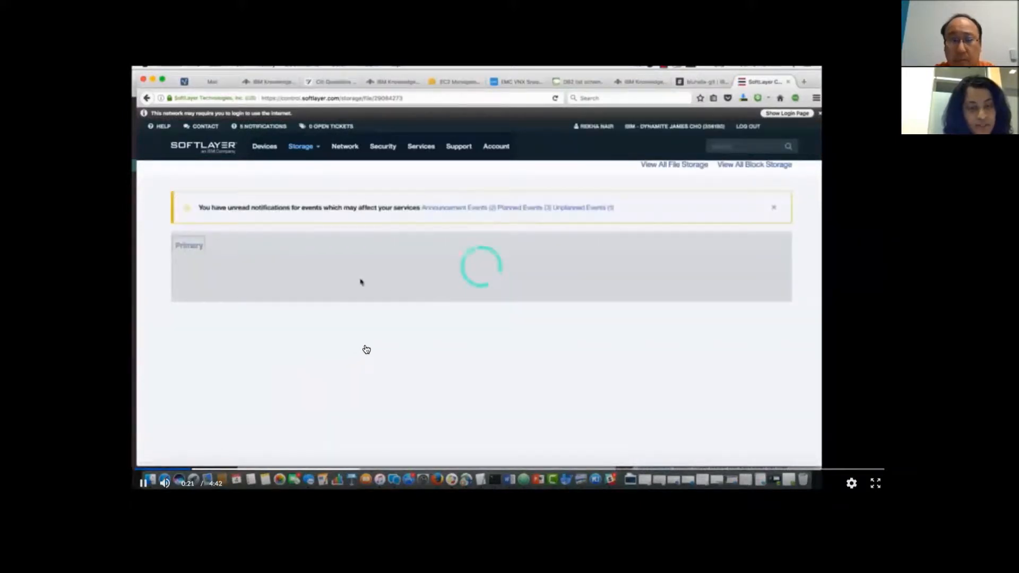
click(371, 346)
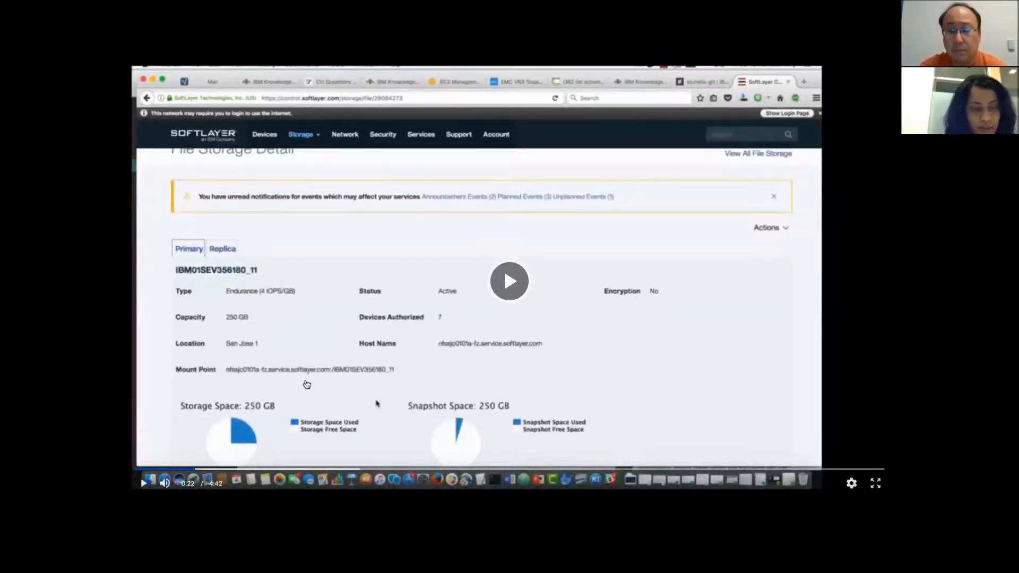
Continue the demo through the df -Th | grep nfs mount checks on the three nodes, pausing at the command output
click(350, 382)
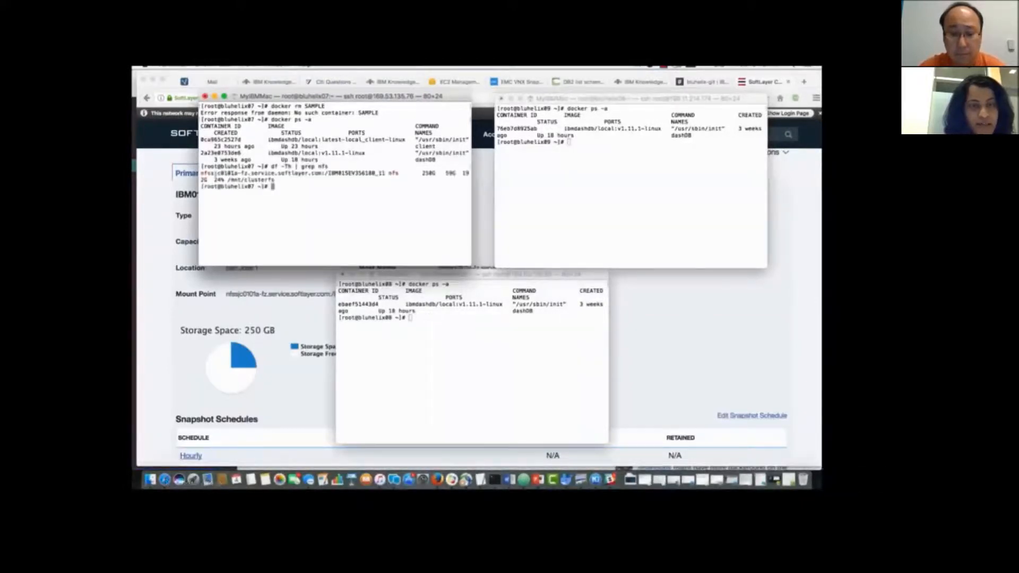
click(327, 223)
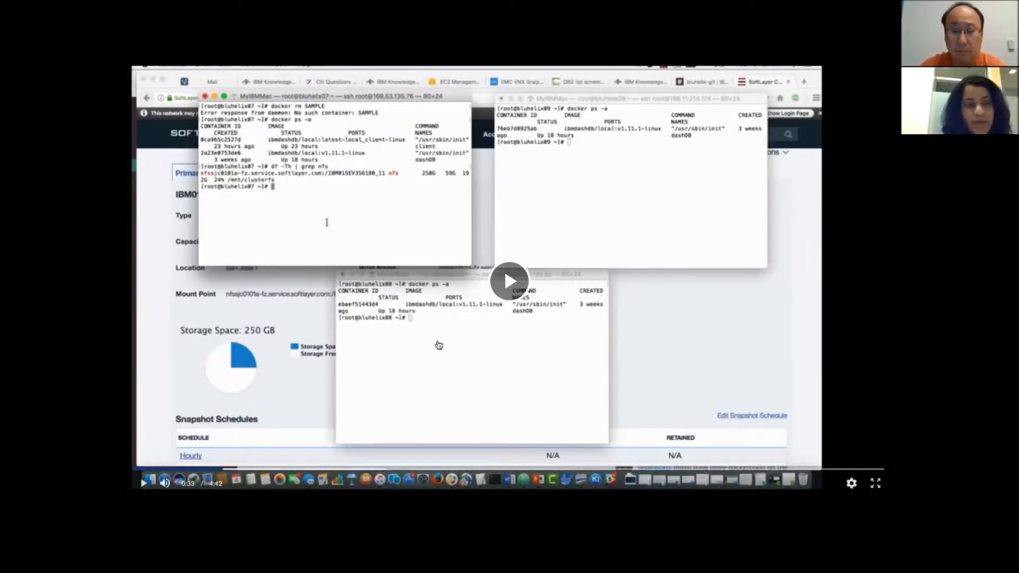
click(439, 345)
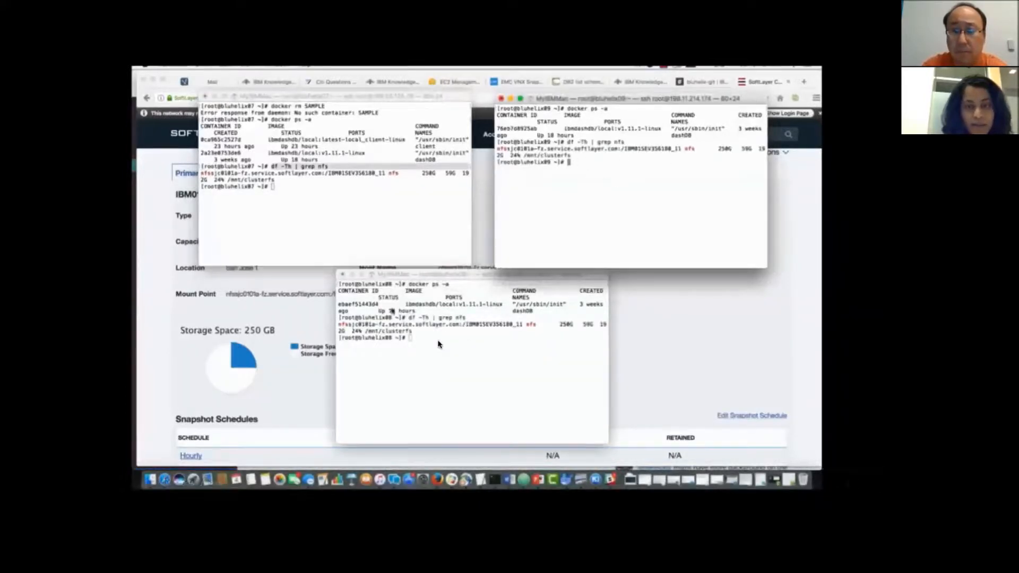
click(453, 340)
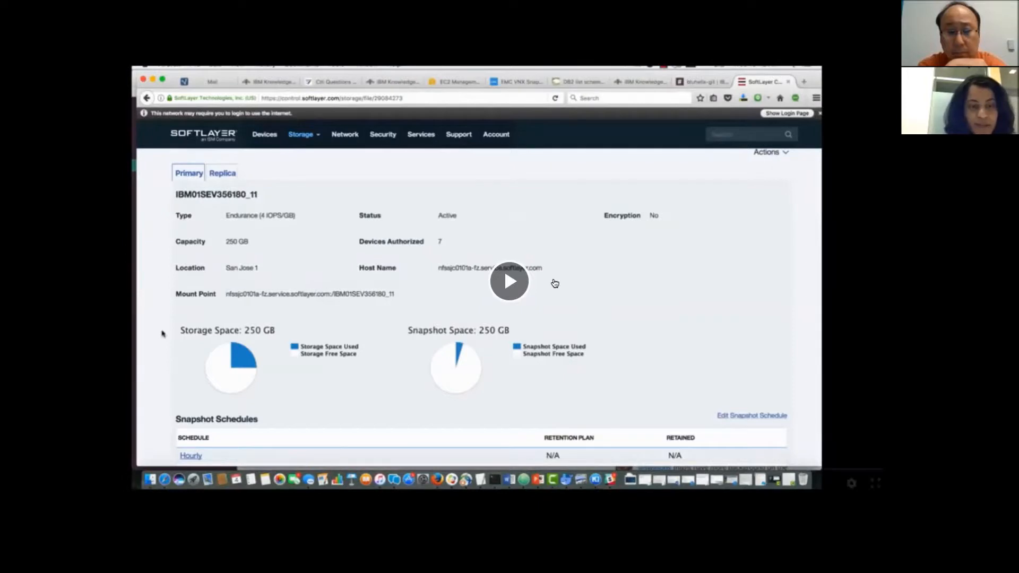
Continue the demo through the dashDB write-suspend command, pausing there and at the volume's snapshot list
click(538, 293)
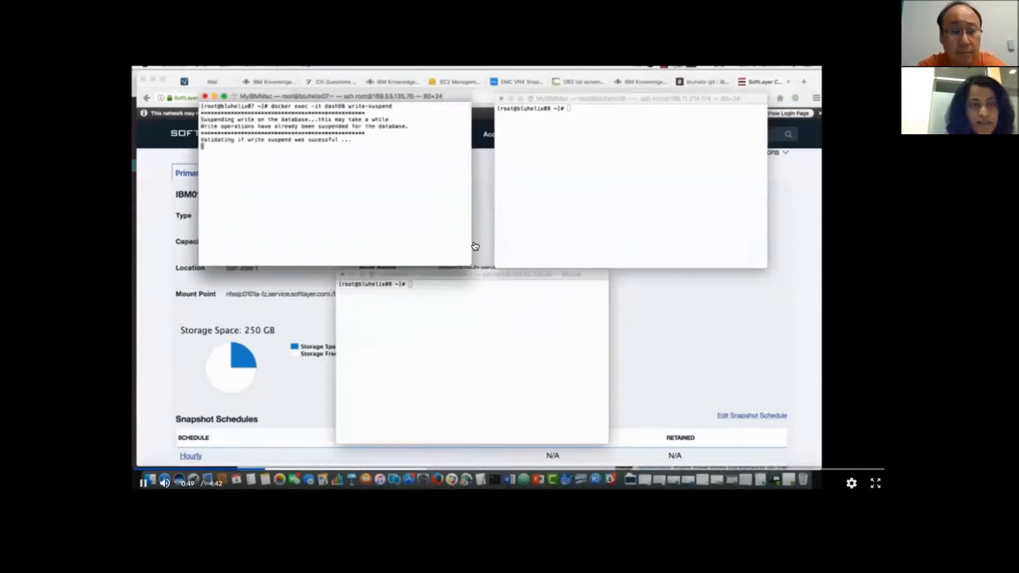
click(475, 246)
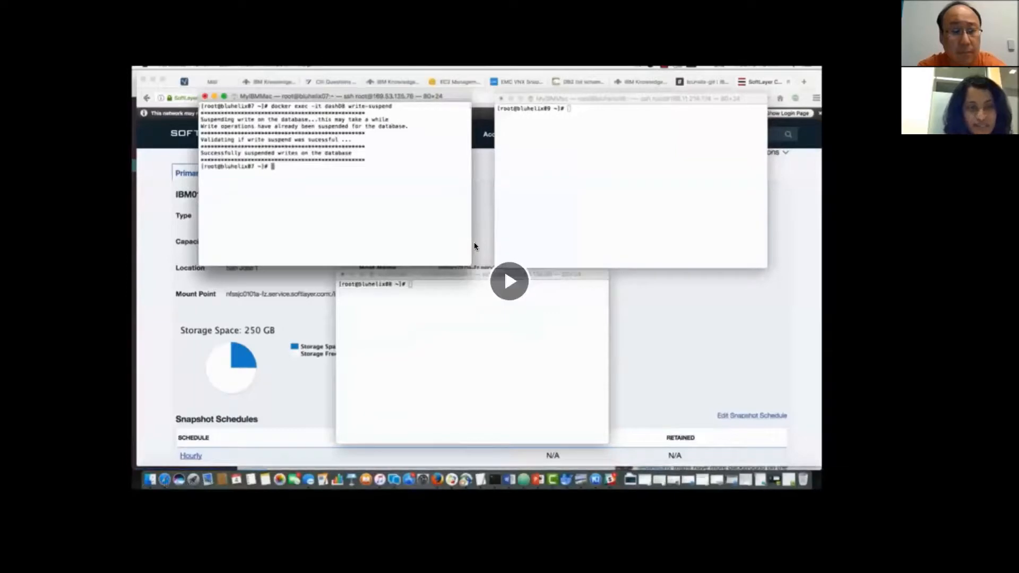
click(475, 248)
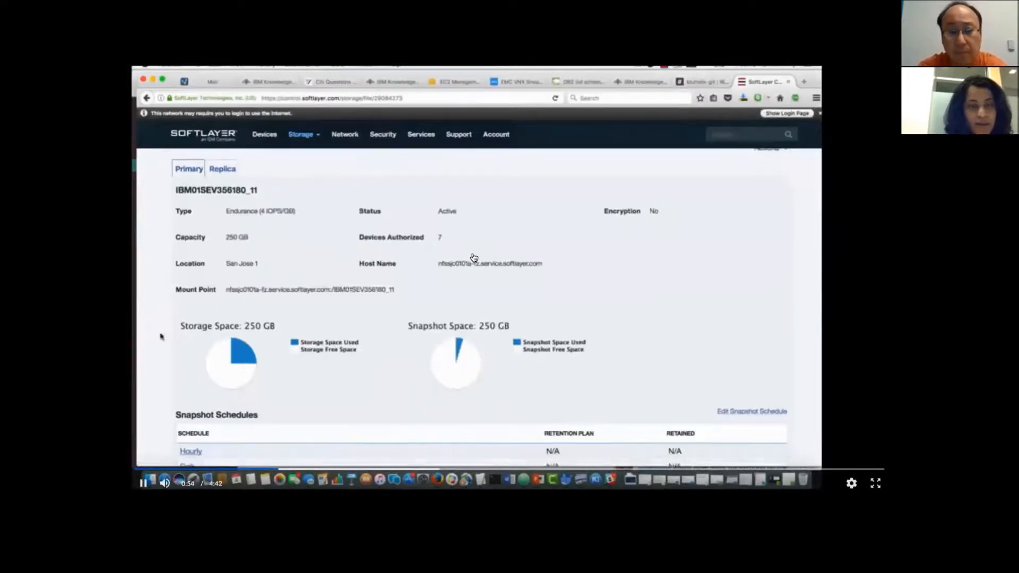
click(485, 254)
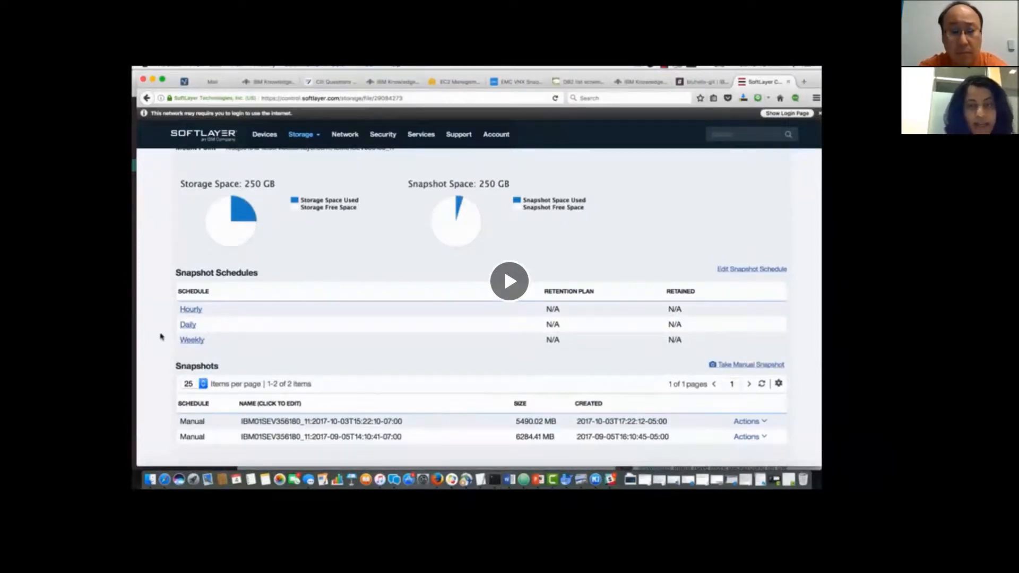
Continue the demo through taking the manual snapshot and running write-resume, pausing after each stage
click(377, 341)
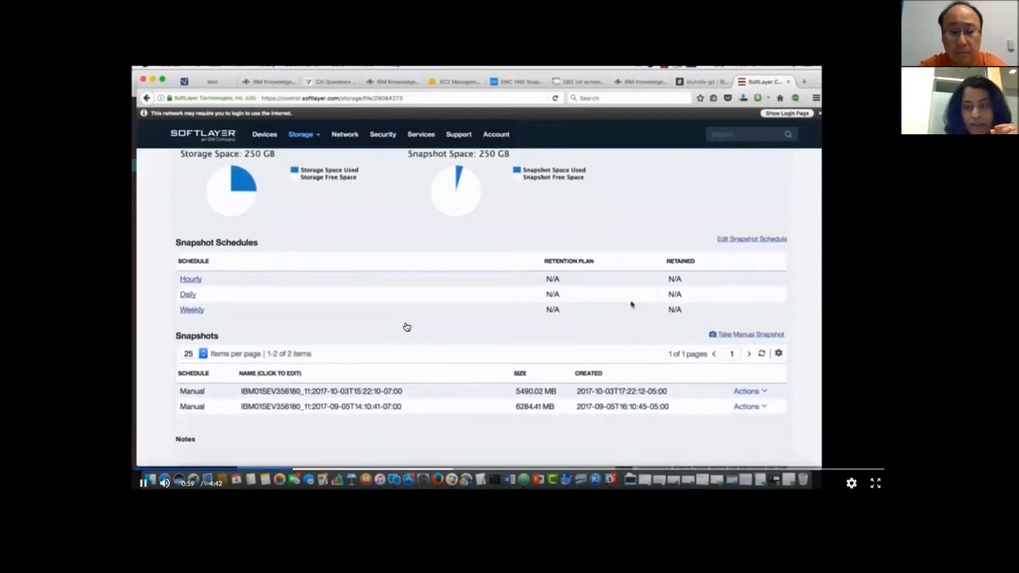
click(807, 281)
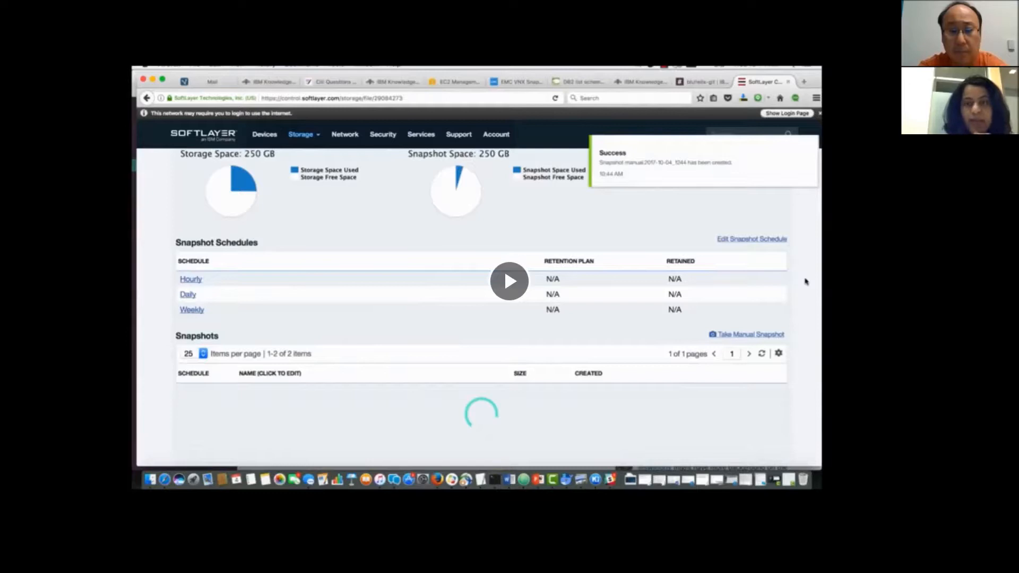
click(413, 311)
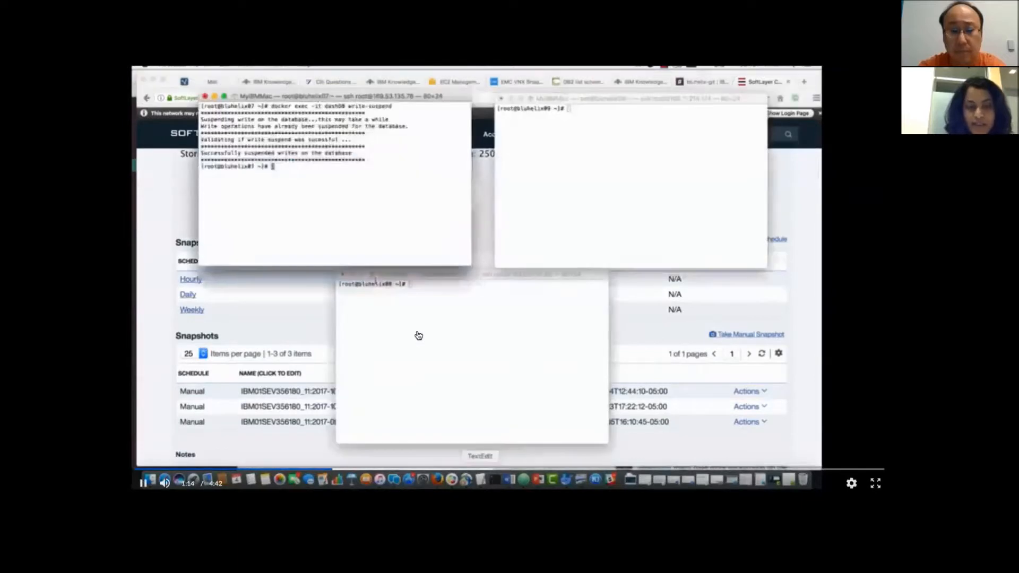
click(419, 335)
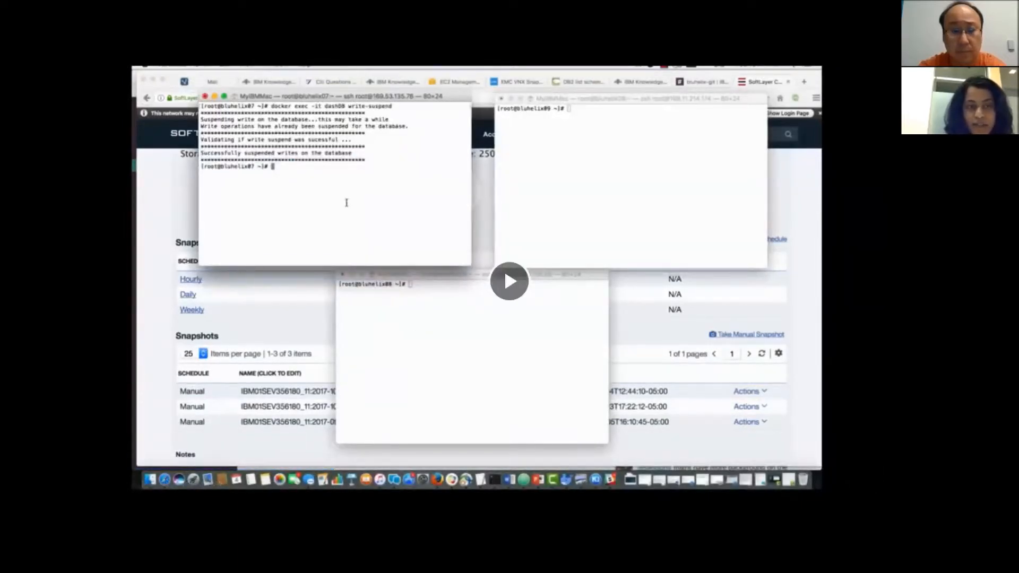
click(420, 338)
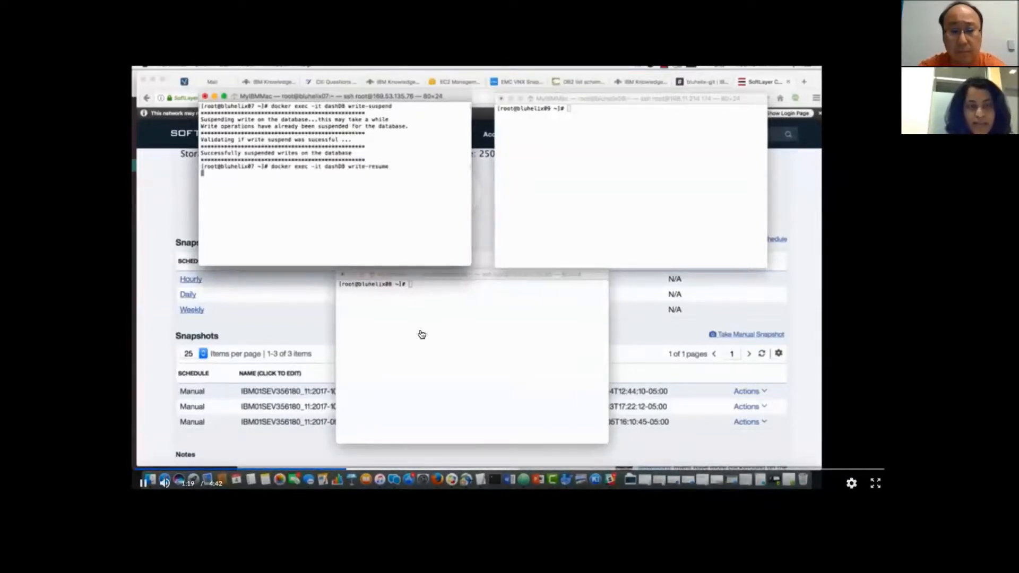
click(428, 333)
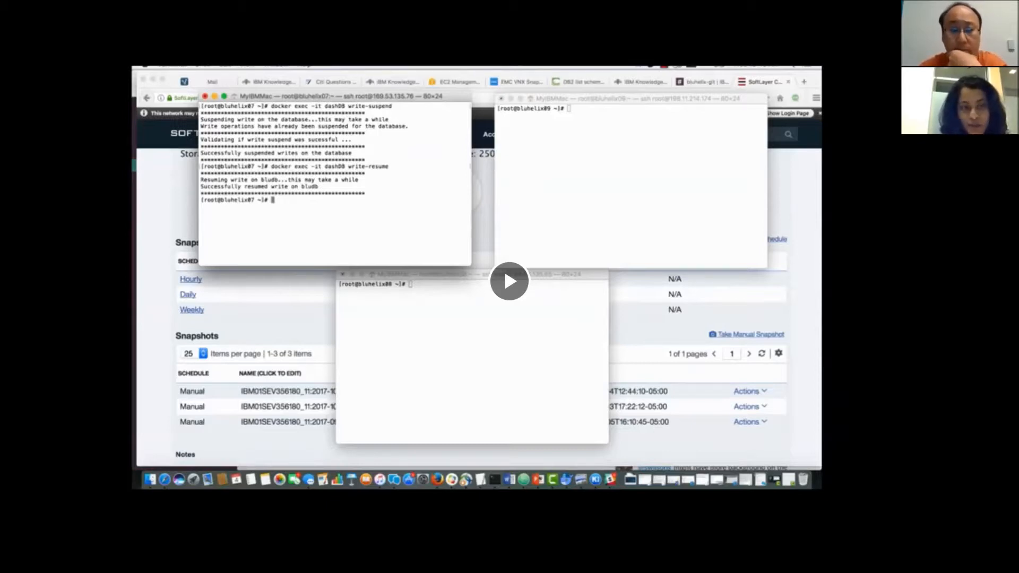
Continue the demo through the get_webconsole_url command and the Db2 Warehouse table list, pausing at each
click(438, 336)
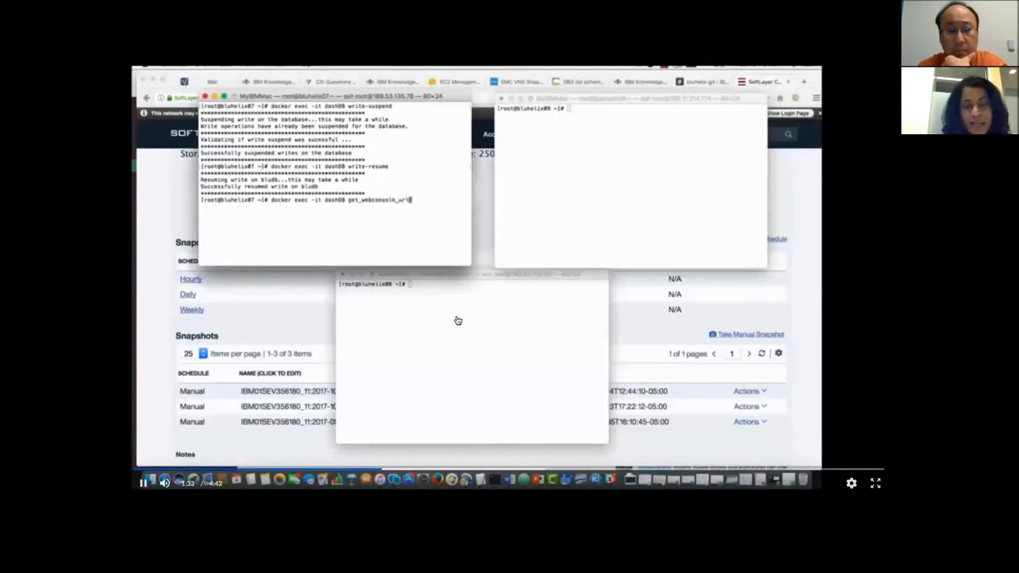
click(458, 323)
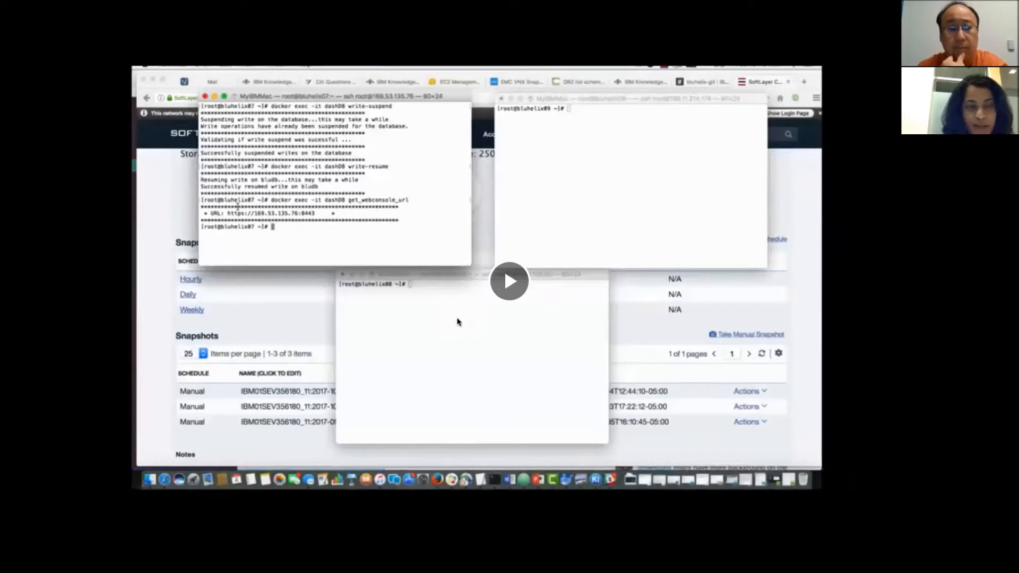
click(458, 323)
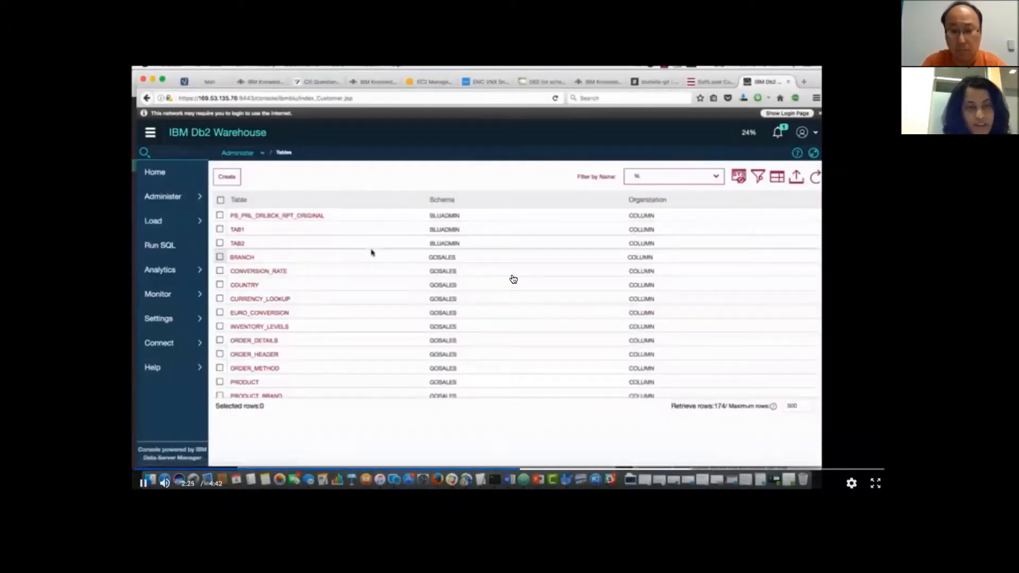
click(513, 279)
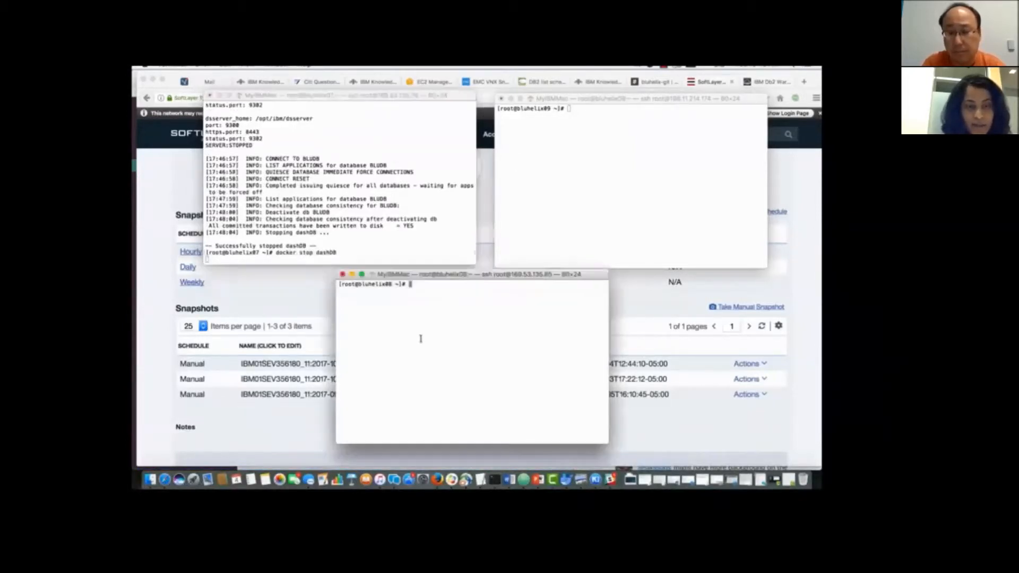
Pause the demo at the umount /mnt/clusterfs command, and continue it to the snapshot list before the restore
click(549, 219)
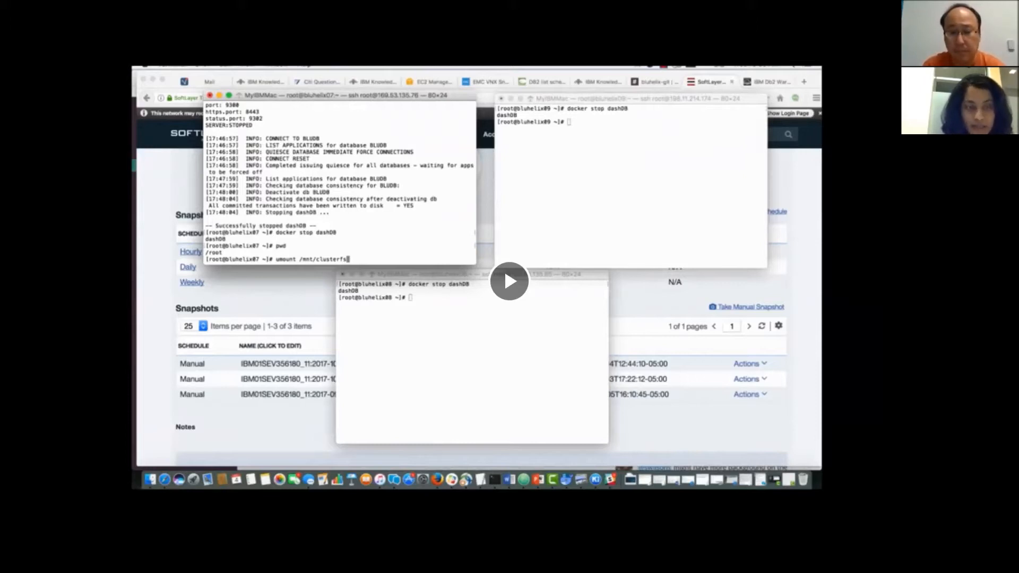
click(552, 223)
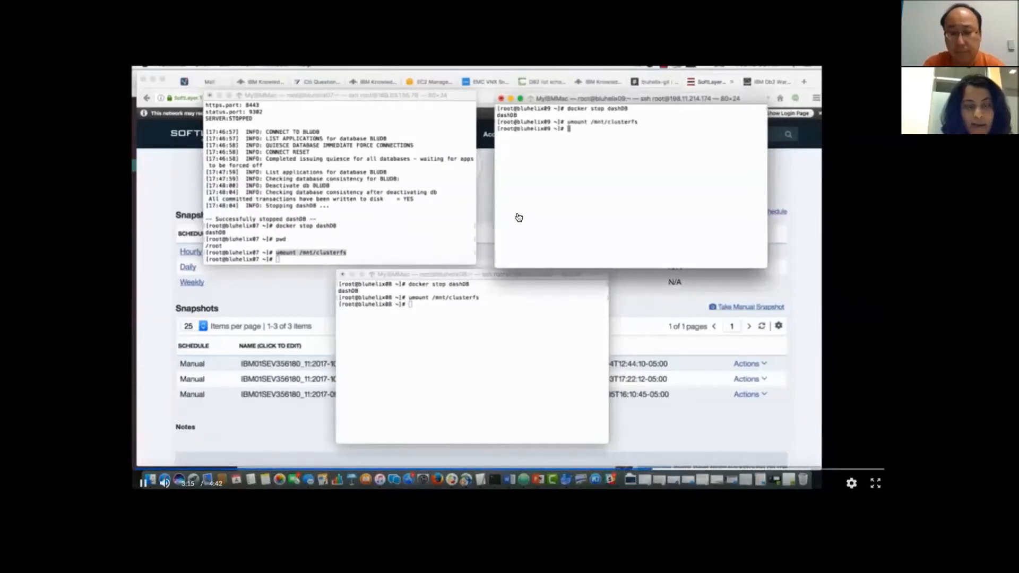
click(493, 217)
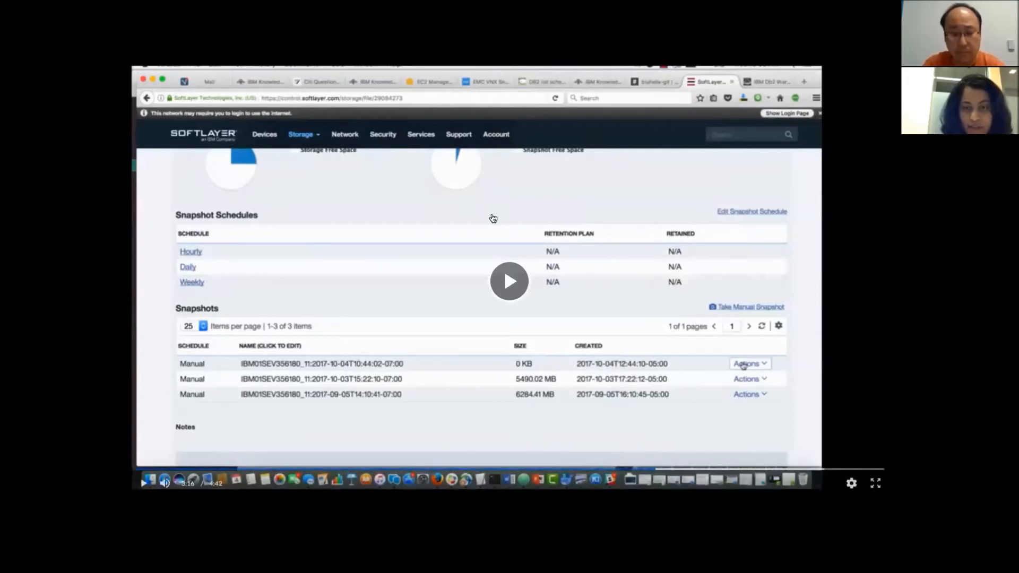
Continue the demo through the volume restore from the snapshot, pausing at the Snapshot Restore Action dialog and after its confirmation
click(493, 218)
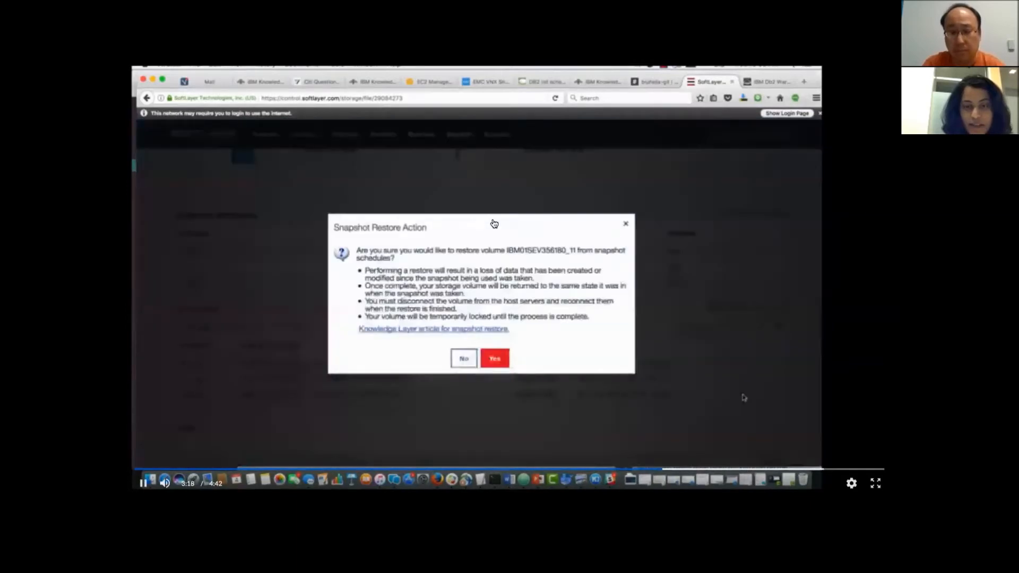
click(494, 223)
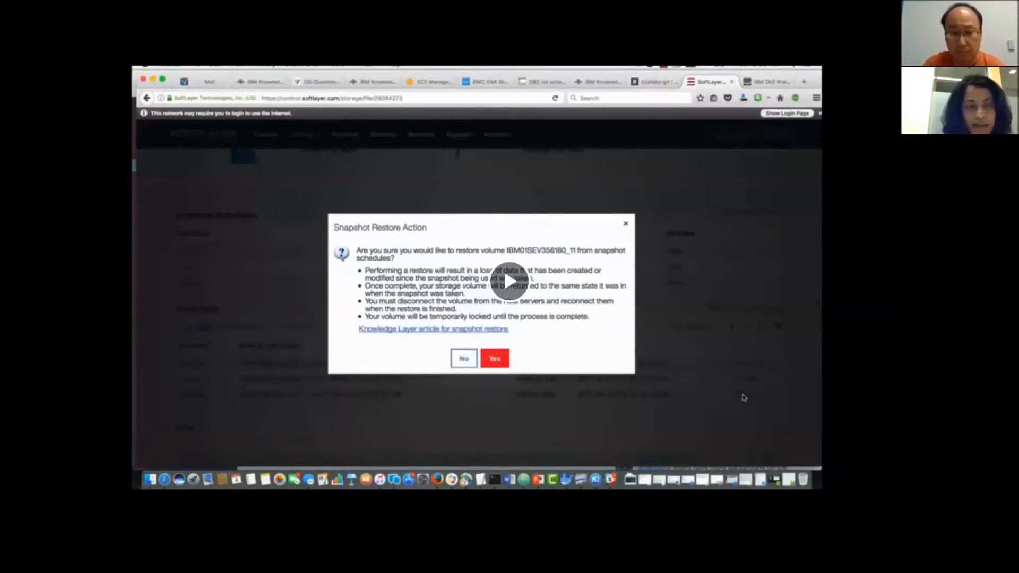
click(460, 242)
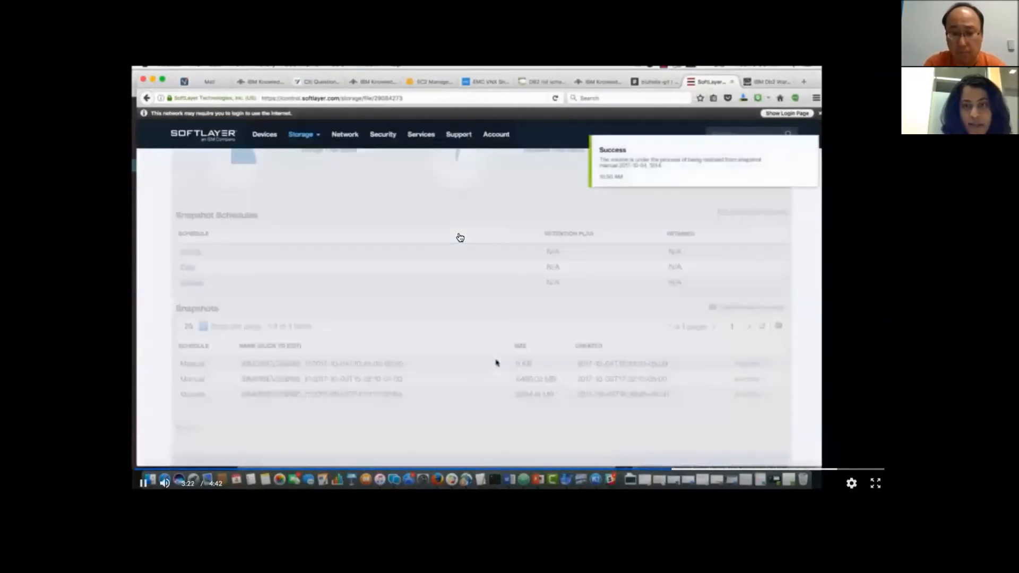
click(460, 238)
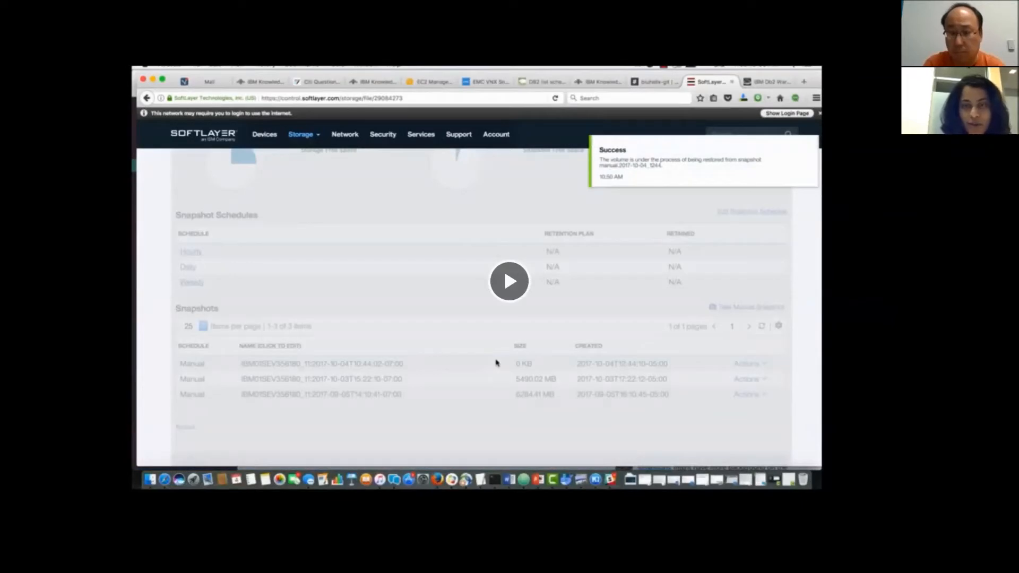
mouse_move(507, 193)
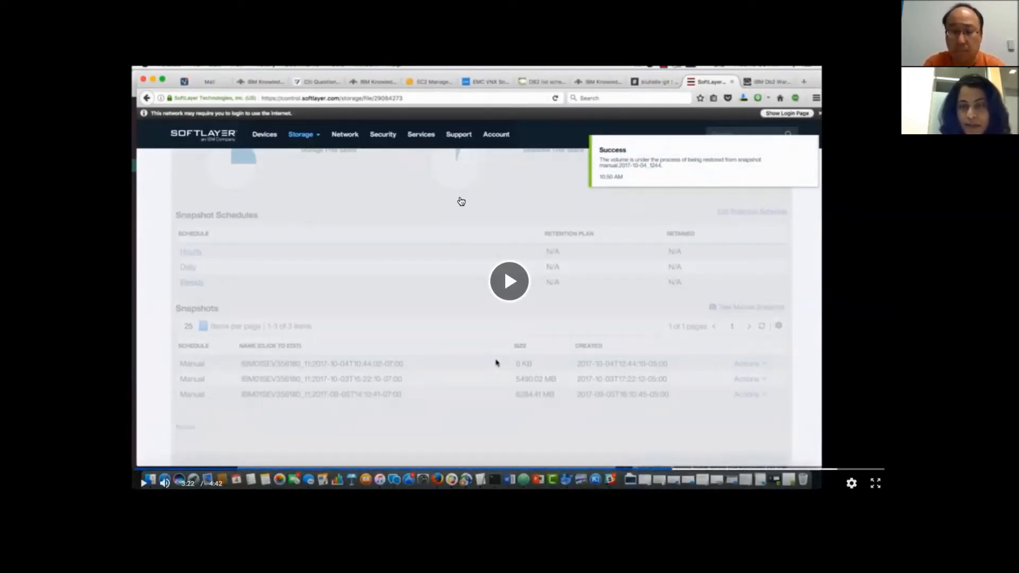
Continue the demo through remounting the NFS volume and running docker start dashDB on the nodes, pausing after each stage
click(454, 238)
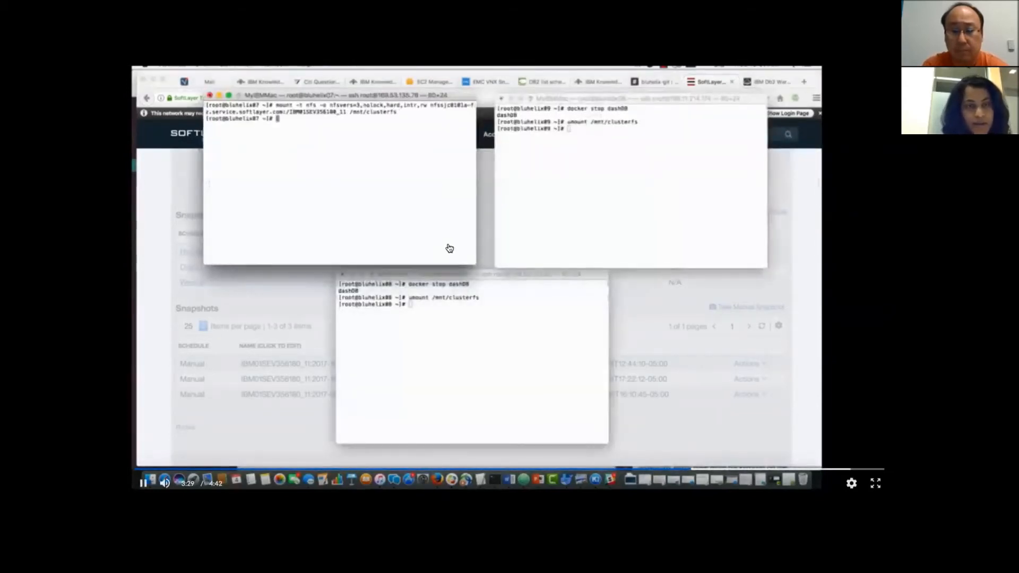
click(449, 249)
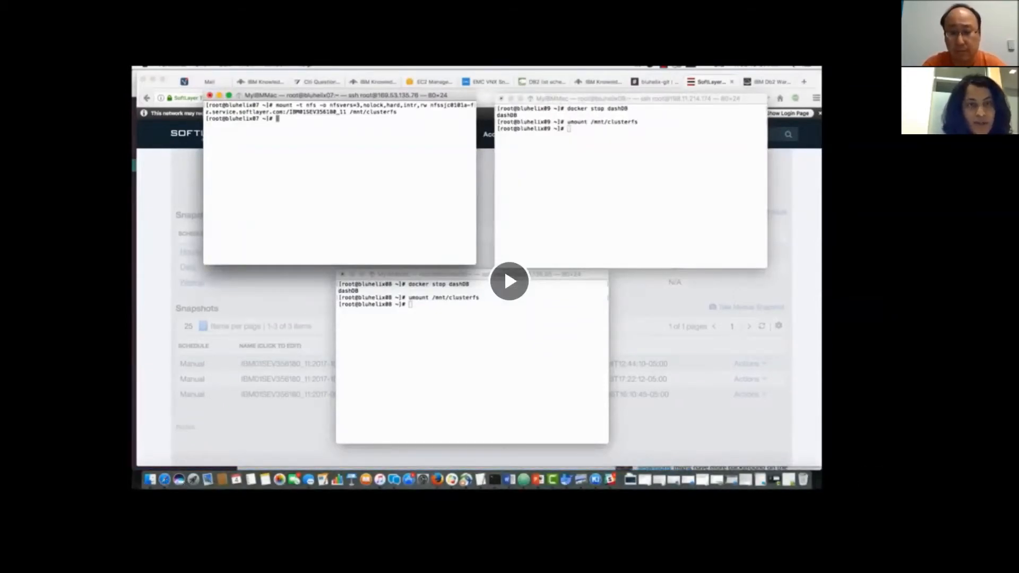
click(448, 232)
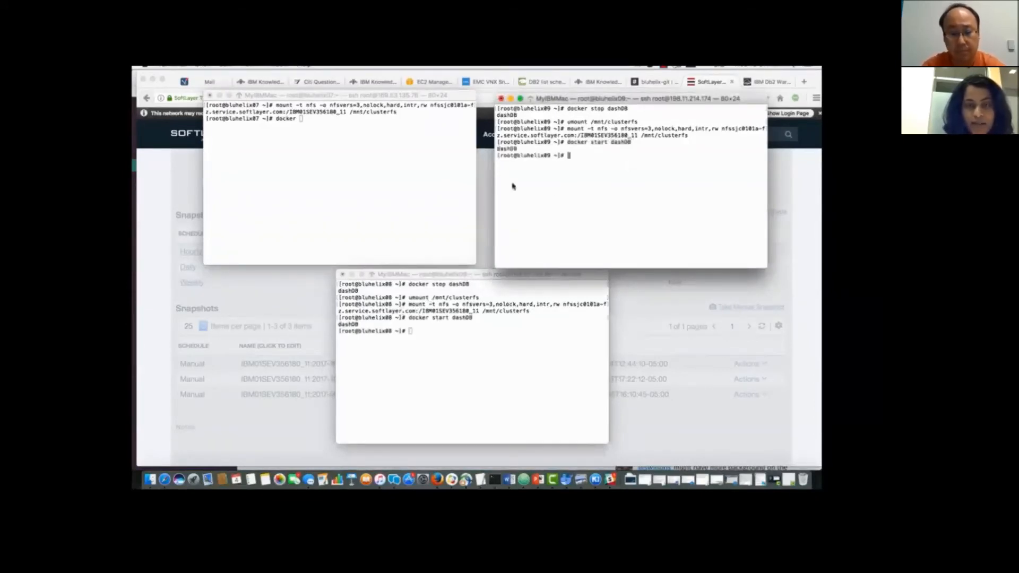
click(433, 223)
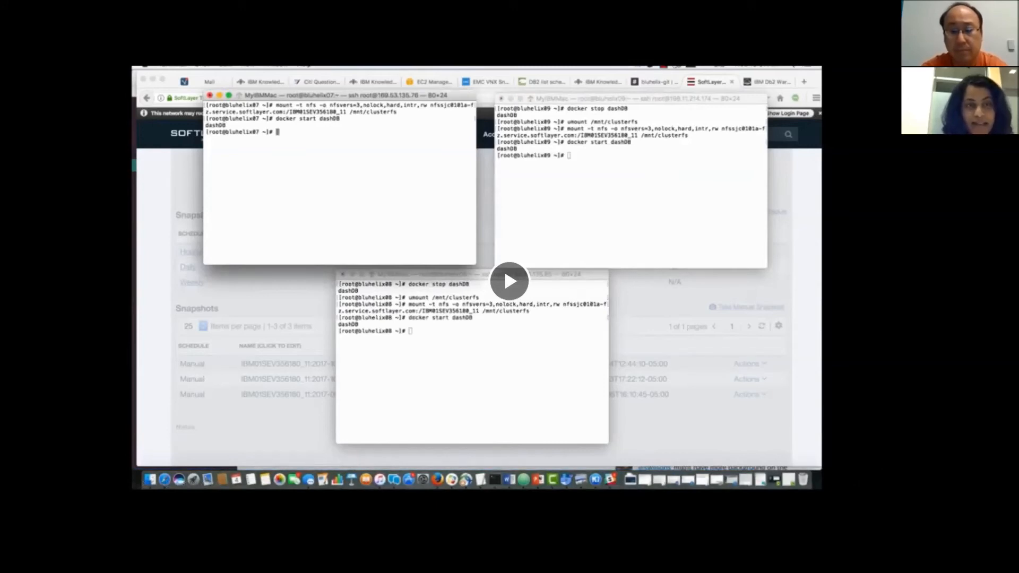
Continue the demo through the service status summary in the dashDB container log and the Db2 Warehouse table list after the restore, pausing at each
click(438, 229)
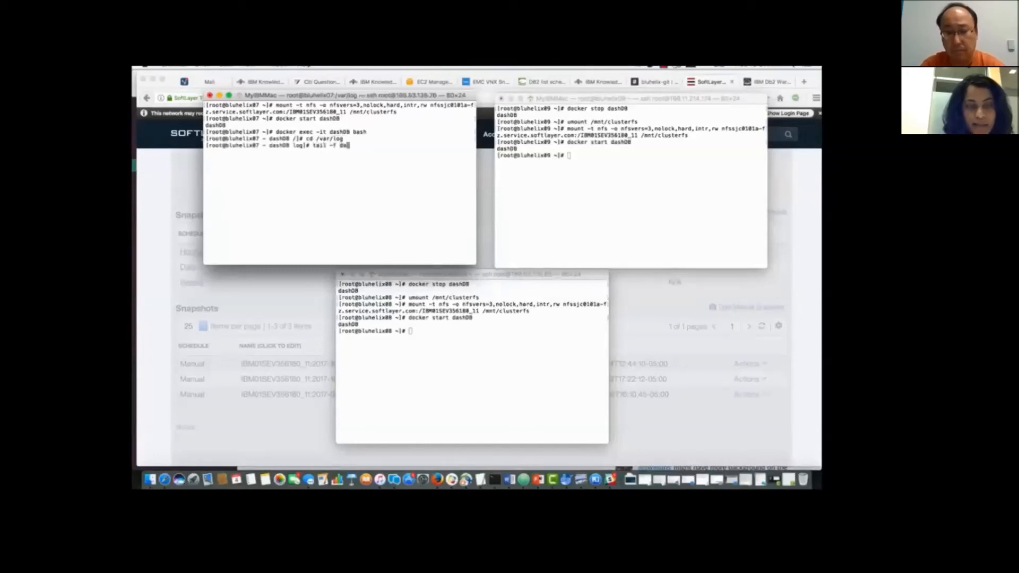
mouse_move(450, 225)
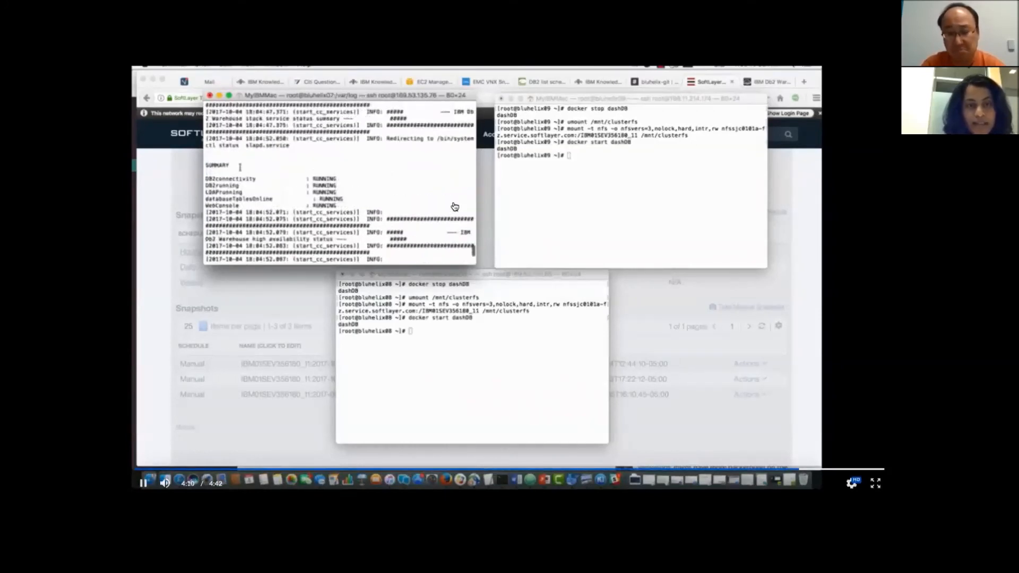
click(455, 207)
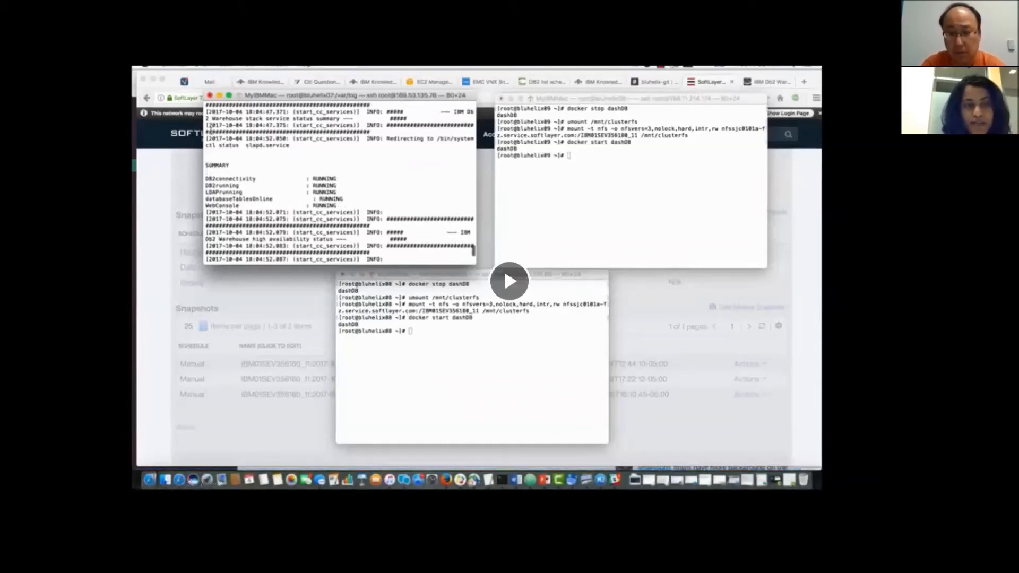
click(457, 213)
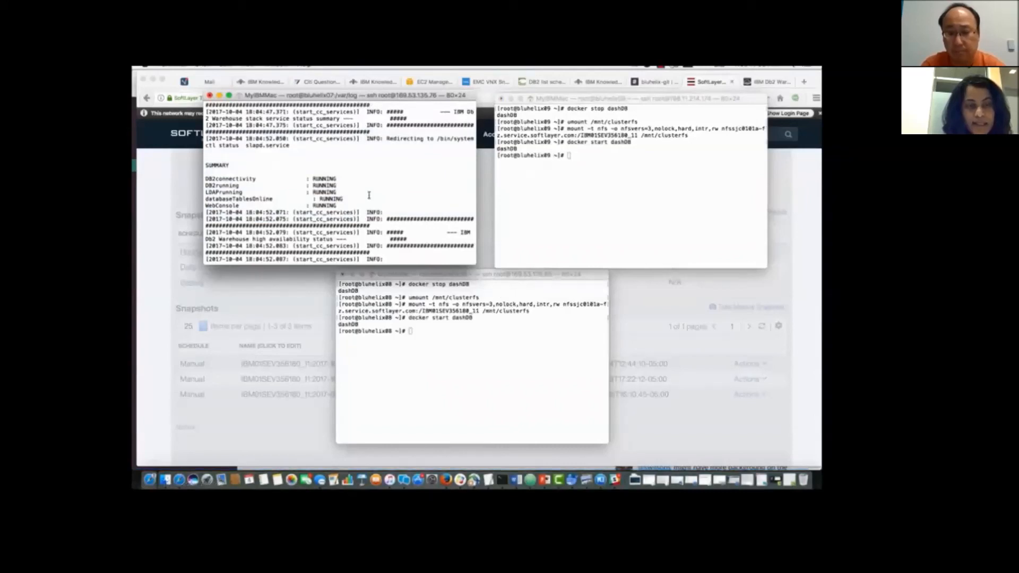
mouse_move(476, 226)
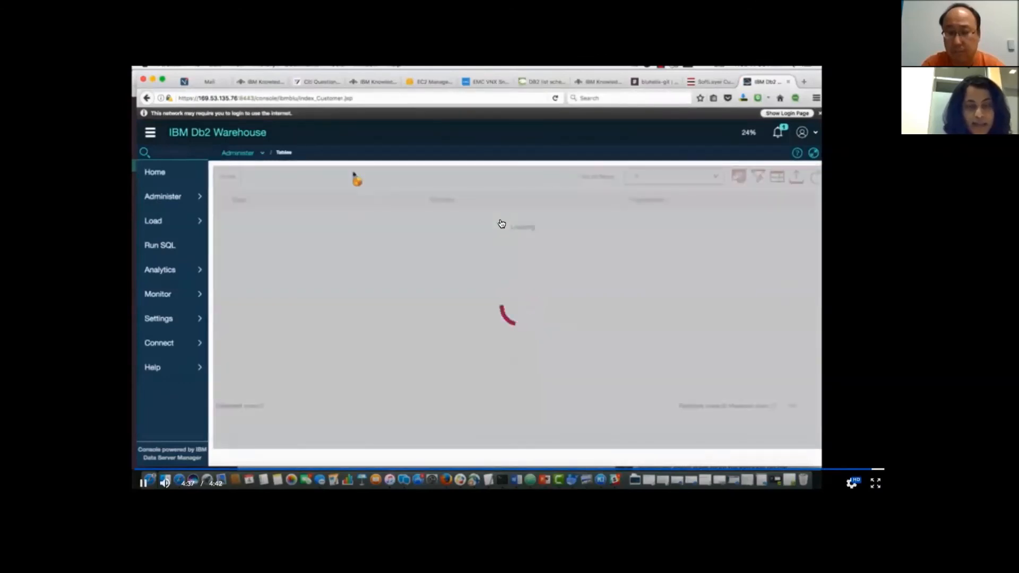
click(502, 224)
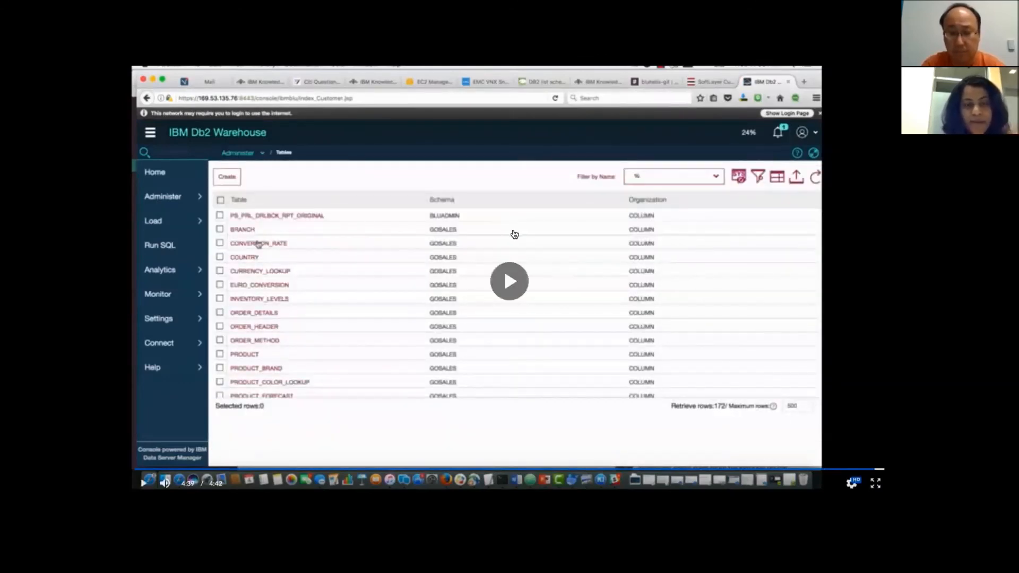